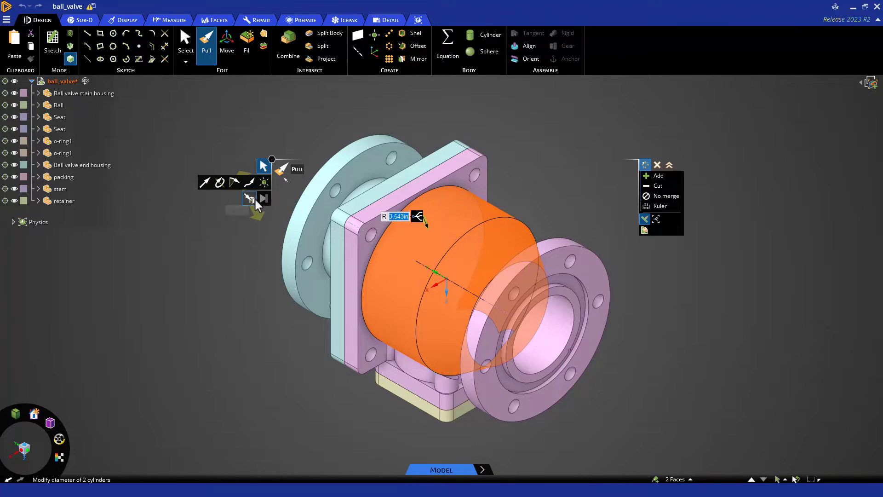
- Open Clamp_Fixture.stp from the Models folder in place of the ball valve project, discarding the unsaved changes
{"action": "left_click", "coordinate": [266, 234]}
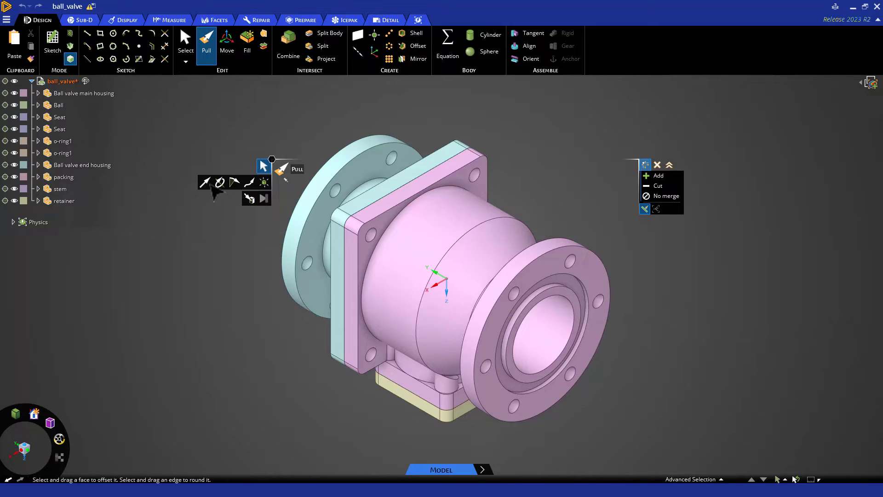
{"action": "left_click", "coordinate": [6, 20]}
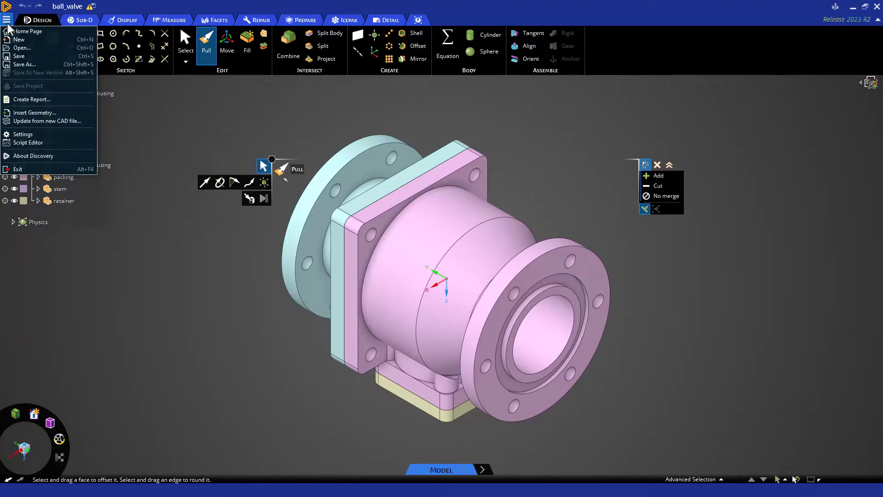
{"action": "left_click", "coordinate": [60, 50]}
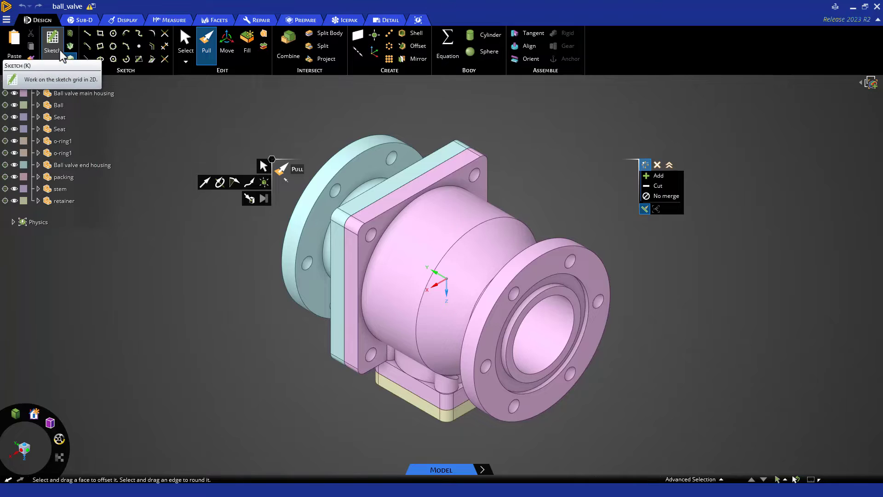
{"action": "key", "text": "alt+Tab"}
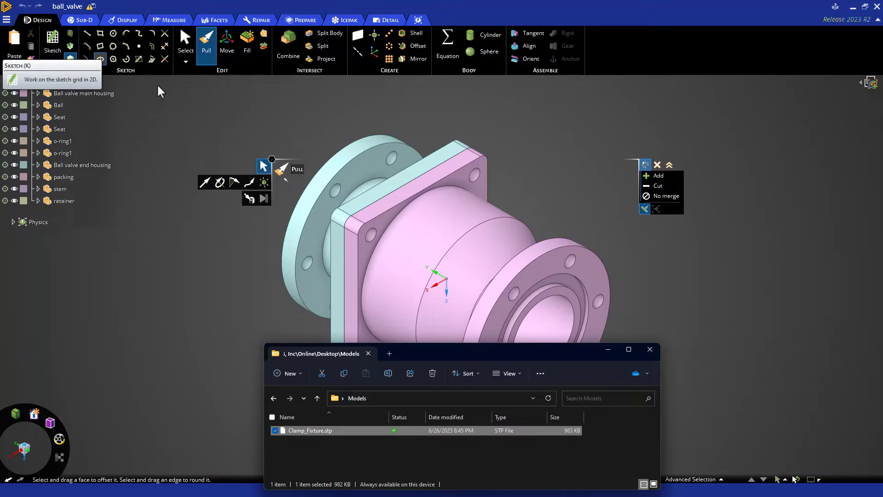
{"action": "left_click_drag", "start_coordinate": [321, 439], "coordinate": [351, 317]}
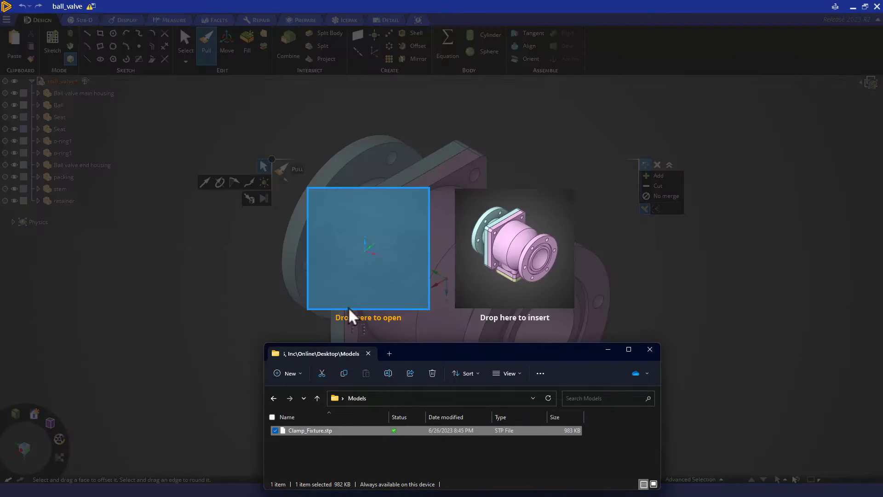
{"action": "left_click_drag", "start_coordinate": [356, 283], "coordinate": [376, 275]}
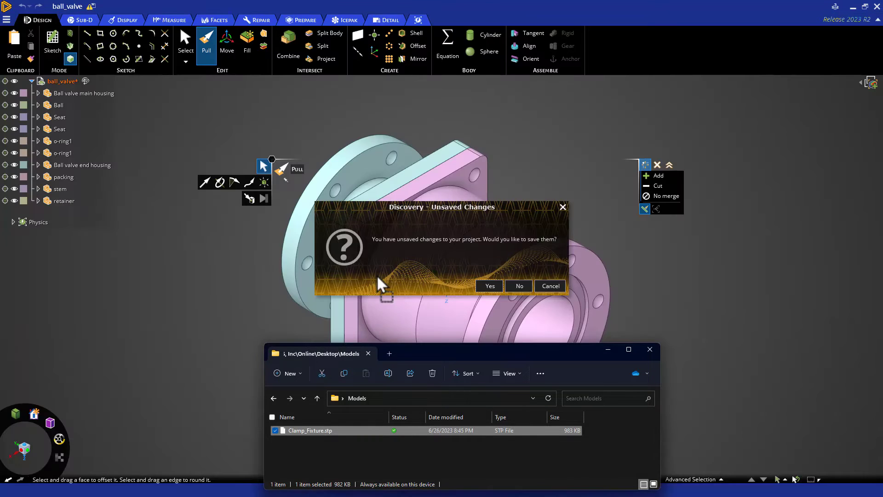
{"action": "left_click", "coordinate": [516, 288]}
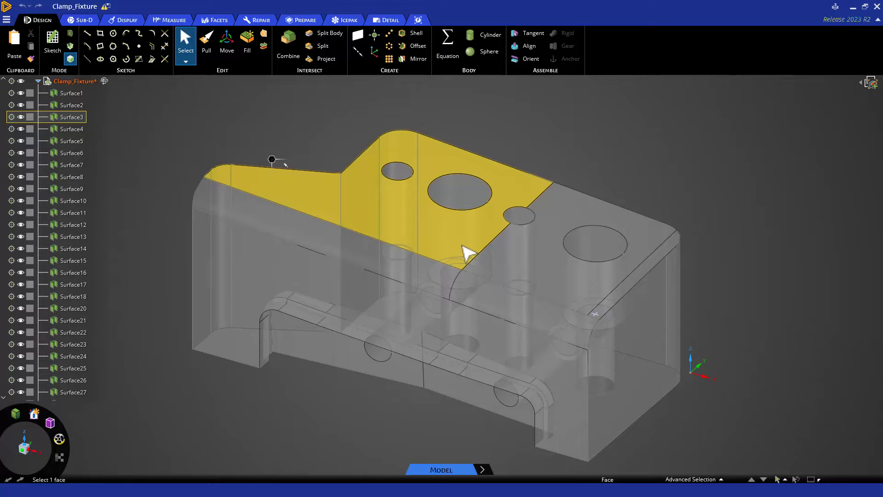
{"action": "mouse_move", "coordinate": [467, 252]}
{"action": "middle_mouse_down"}
{"action": "mouse_move", "coordinate": [453, 241]}
{"action": "mouse_move", "coordinate": [505, 239]}
{"action": "mouse_move", "coordinate": [457, 251]}
{"action": "mouse_move", "coordinate": [469, 246]}
{"action": "mouse_move", "coordinate": [458, 238]}
{"action": "mouse_move", "coordinate": [453, 195]}
{"action": "mouse_move", "coordinate": [453, 268]}
{"action": "mouse_move", "coordinate": [451, 245]}
{"action": "middle_mouse_up"}
{"action": "scroll", "coordinate": [463, 240], "scroll_direction": "up", "scroll_amount": 1}
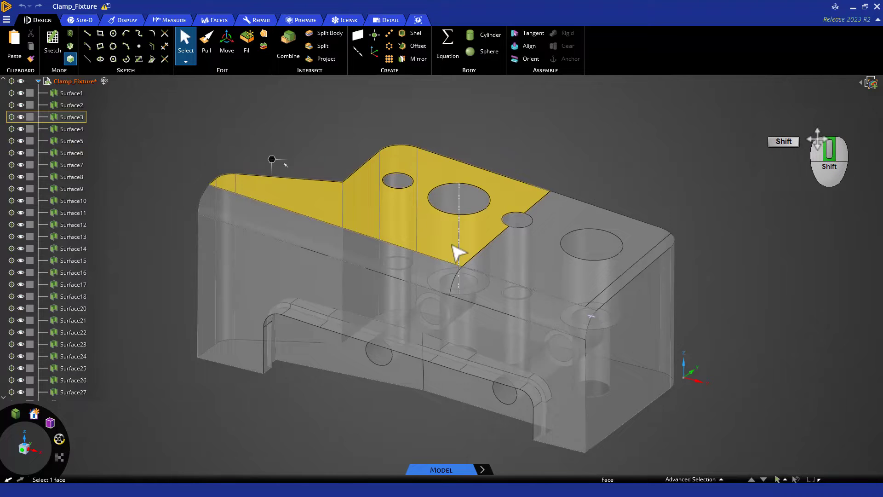
{"action": "middle_click_drag", "start_coordinate": [457, 252], "coordinate": [426, 251], "text": "shift"}
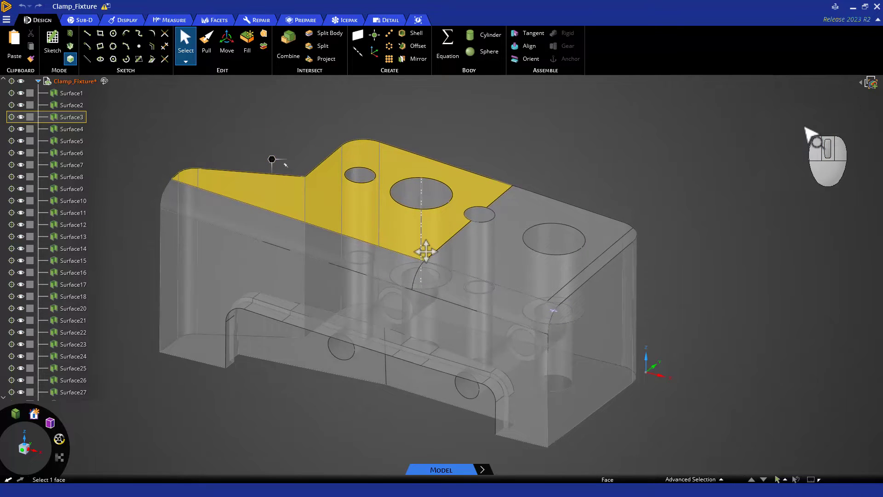
{"action": "key", "text": "Escape"}
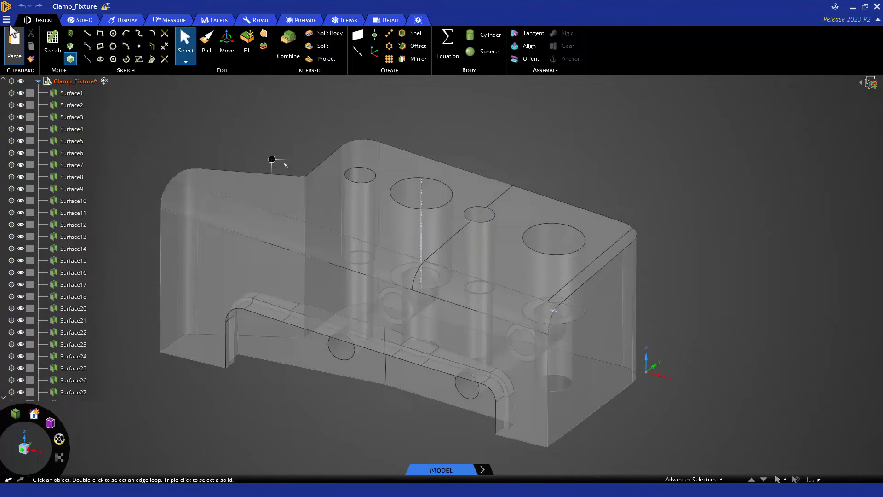
- Review the mouse mapping for spin, pan and zoom in the Navigation settings
{"action": "left_click", "coordinate": [6, 19]}
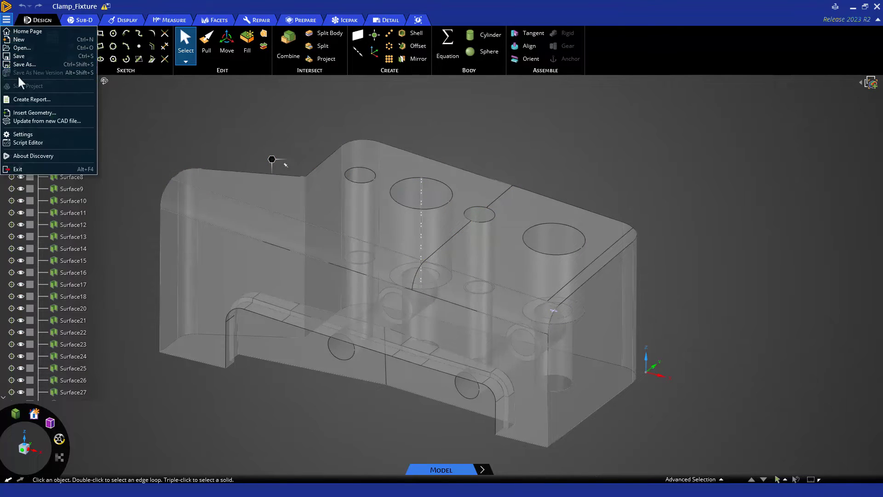
{"action": "left_click", "coordinate": [26, 135]}
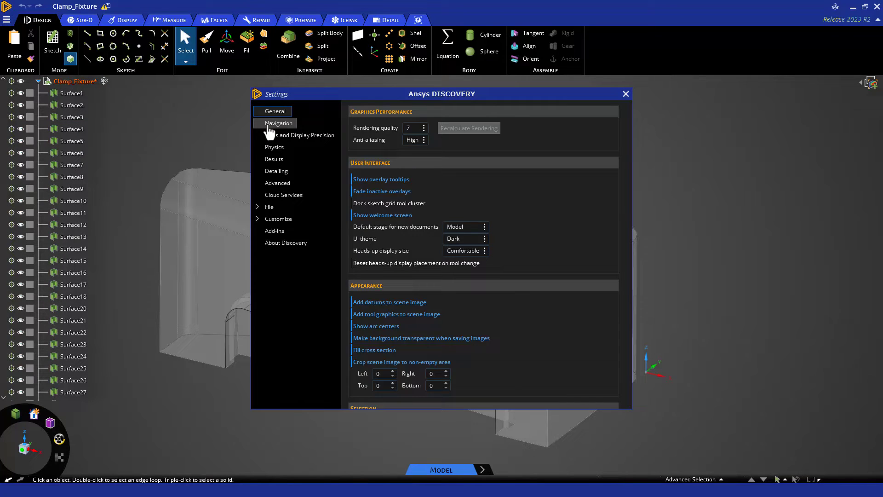
{"action": "left_click", "coordinate": [268, 126]}
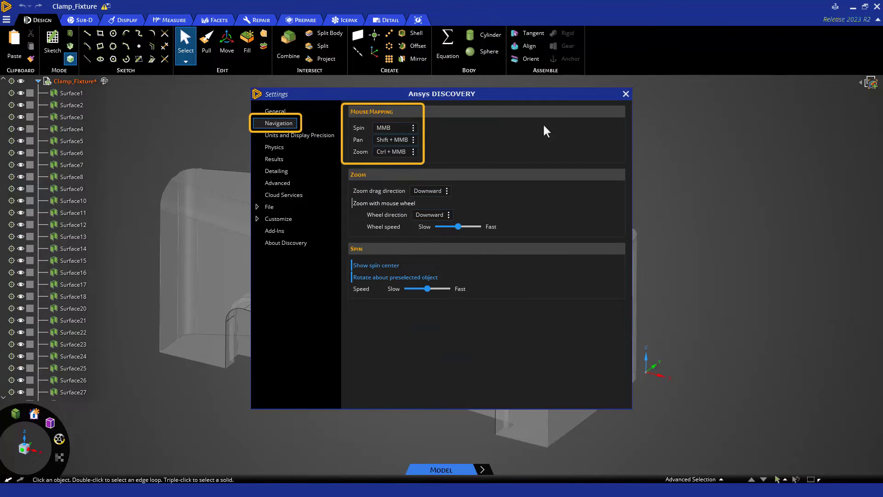
{"action": "left_click", "coordinate": [625, 94]}
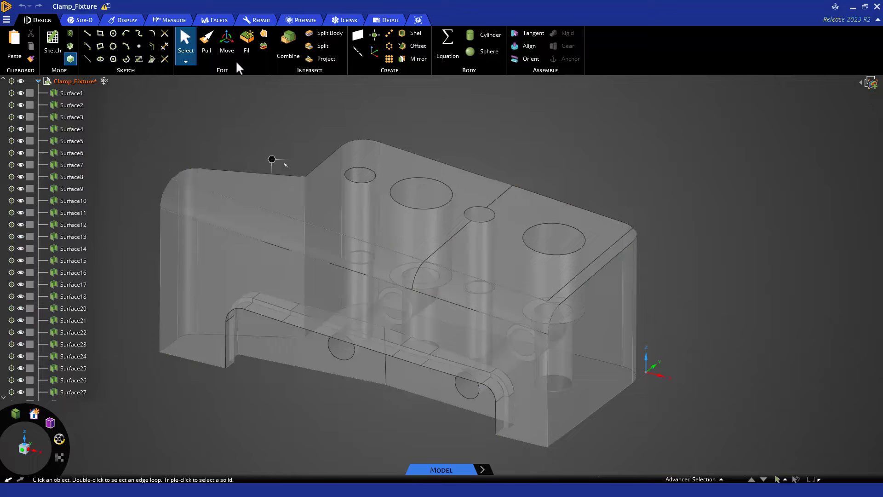
- Stitch all detected stitchable edges of the clamp fixture's imported surfaces
{"action": "left_click", "coordinate": [261, 23]}
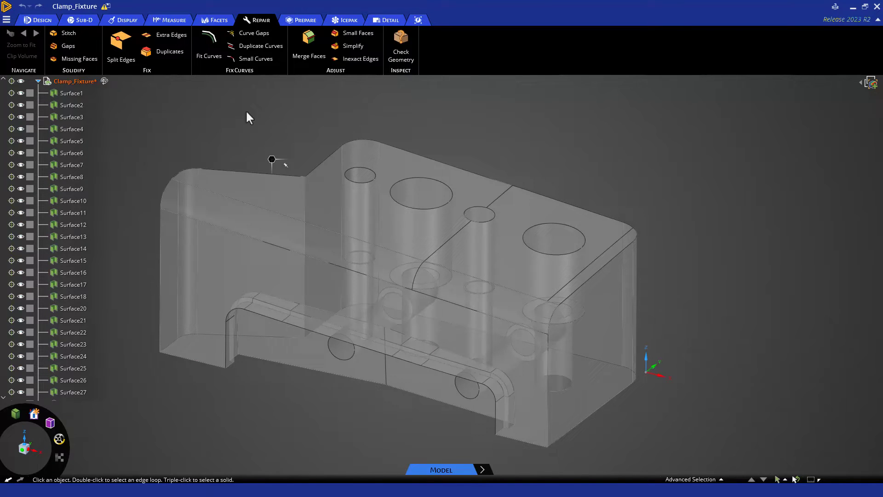
{"action": "left_click", "coordinate": [78, 33]}
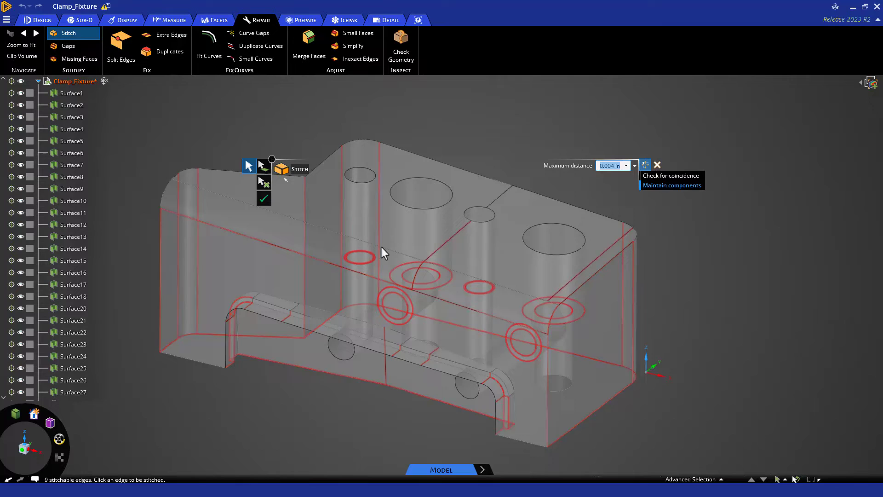
{"action": "left_click", "coordinate": [260, 199]}
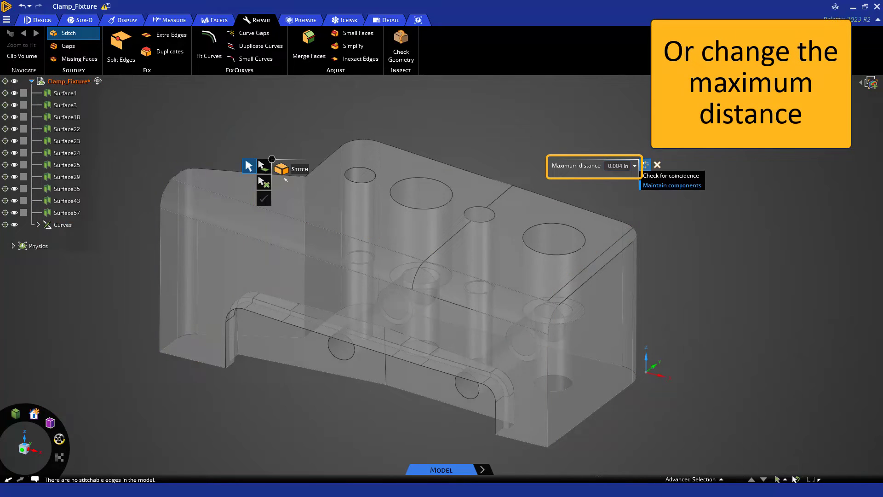
- Check the geometry and run the automatic fix on the problems reported for Surface1 and Surface3
{"action": "left_click", "coordinate": [399, 49]}
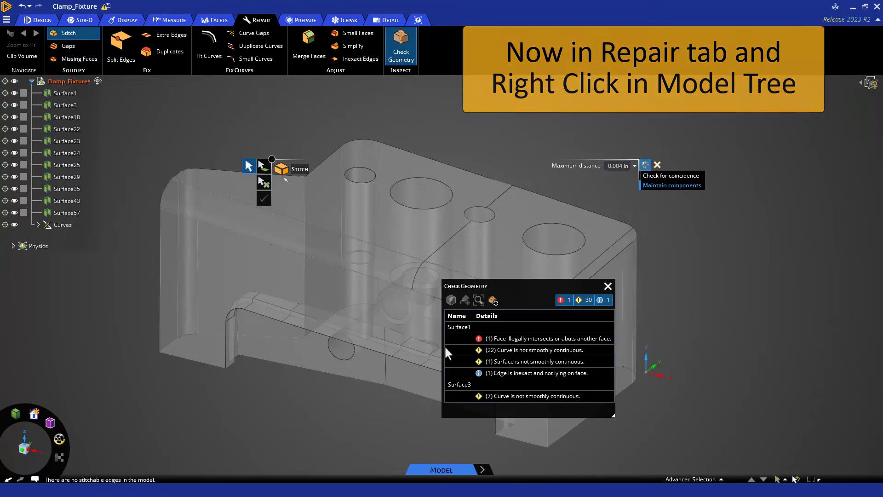
{"action": "left_click", "coordinate": [453, 328]}
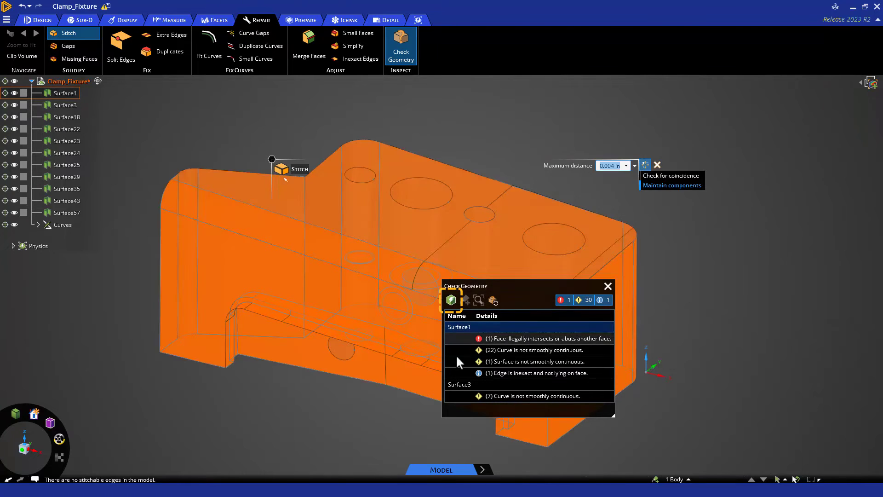
{"action": "left_click", "coordinate": [457, 384], "text": "ctrl"}
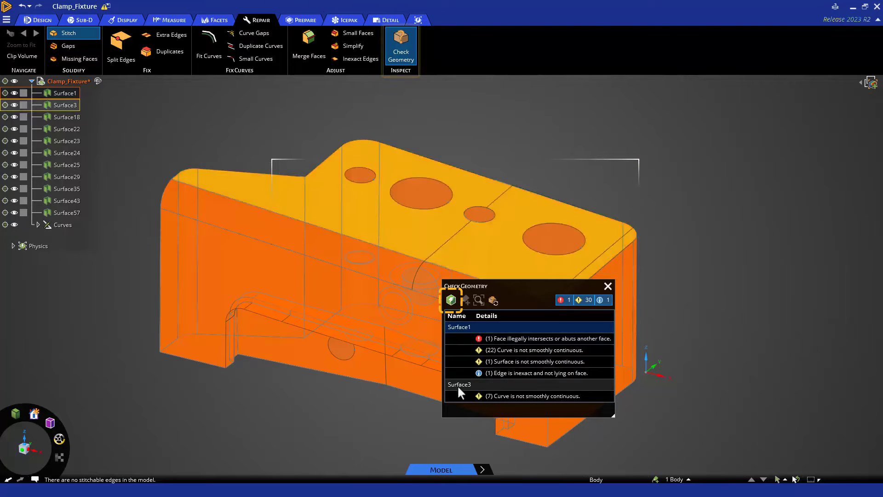
{"action": "left_click", "coordinate": [449, 301]}
{"action": "left_click", "coordinate": [450, 303]}
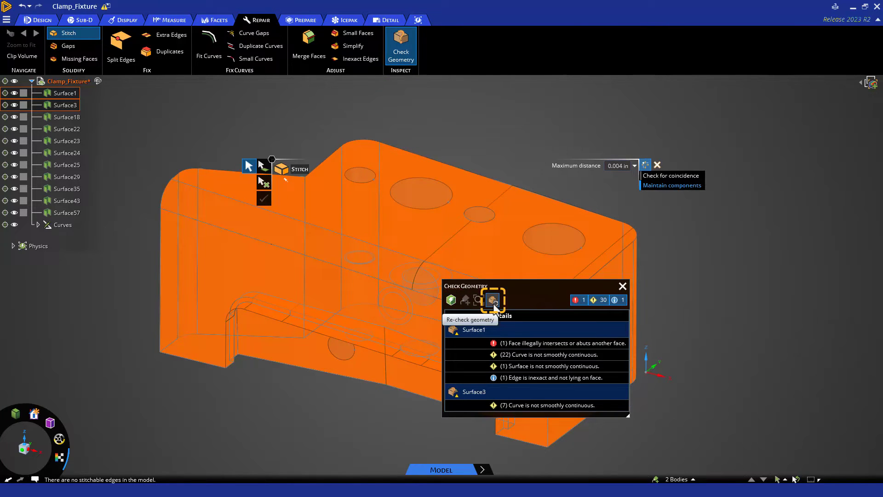
- Re-check the geometry, stitch the remaining detected edges and run the check once more
{"action": "left_click", "coordinate": [493, 304]}
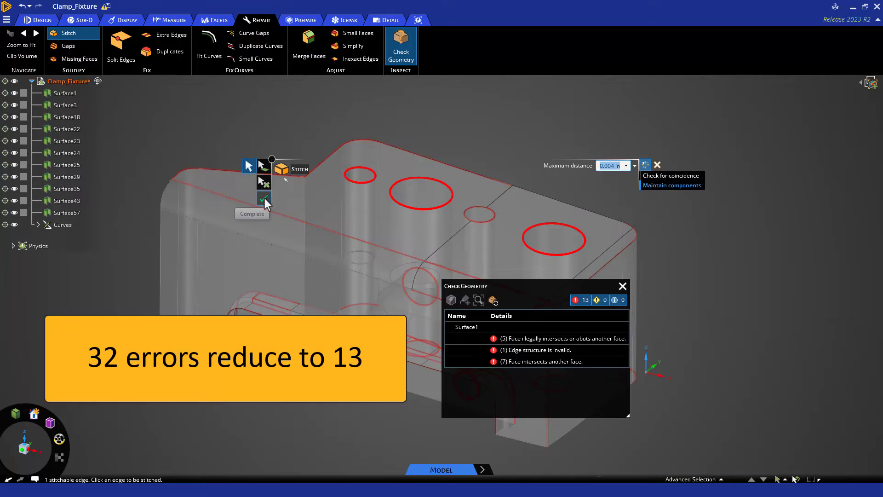
{"action": "left_click", "coordinate": [264, 198]}
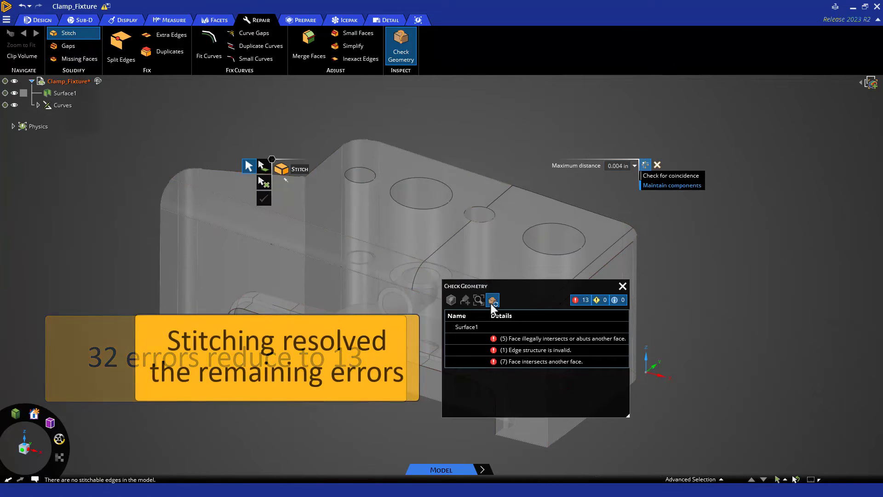
{"action": "left_click", "coordinate": [492, 302]}
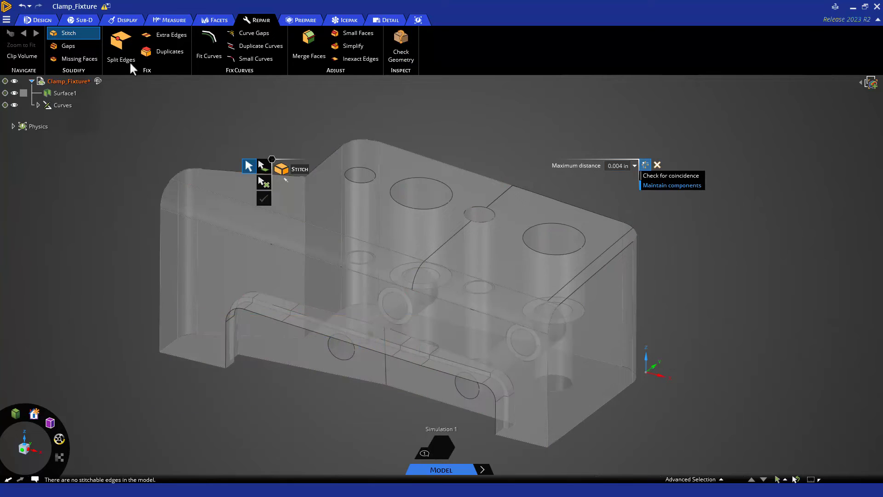
- Find gaps in the surface body and fix the one along the long edge at the fixture's square end
{"action": "left_click", "coordinate": [86, 48]}
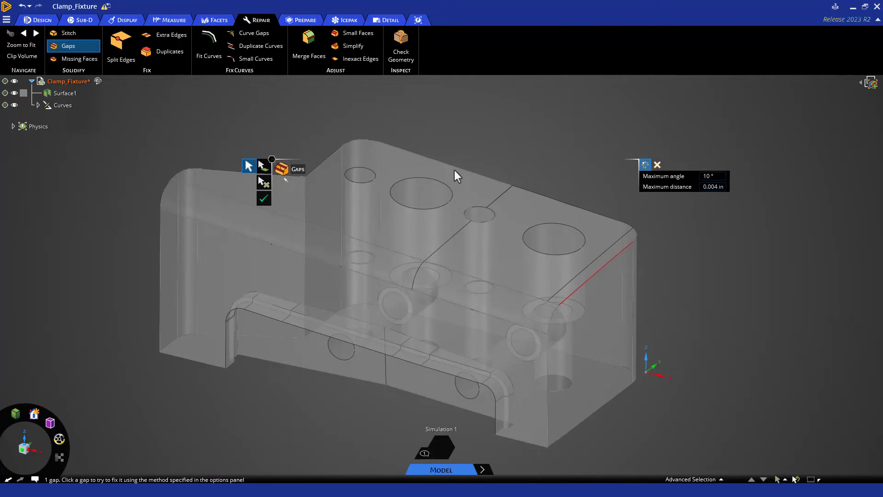
{"action": "middle_click_drag", "start_coordinate": [610, 261], "coordinate": [551, 492], "text": "shift"}
{"action": "left_click", "coordinate": [558, 314]}
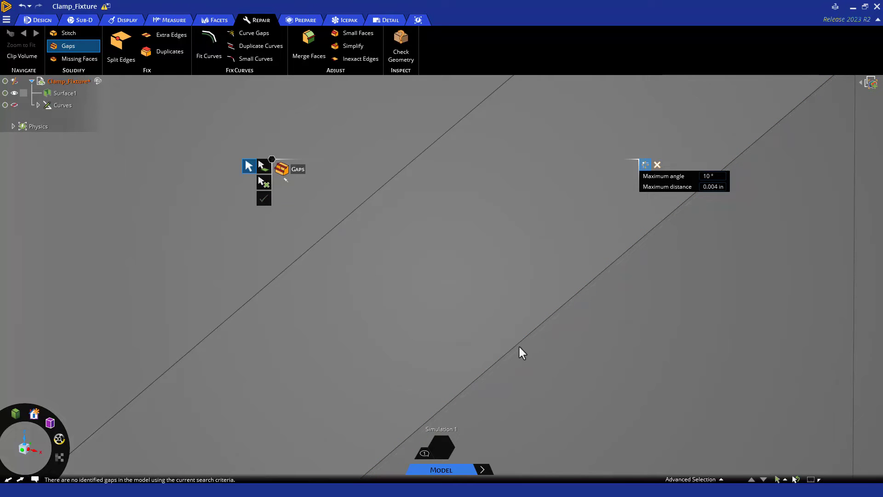
{"action": "middle_click_drag", "start_coordinate": [561, 328], "coordinate": [561, 173], "text": "shift"}
{"action": "key", "text": "z"}
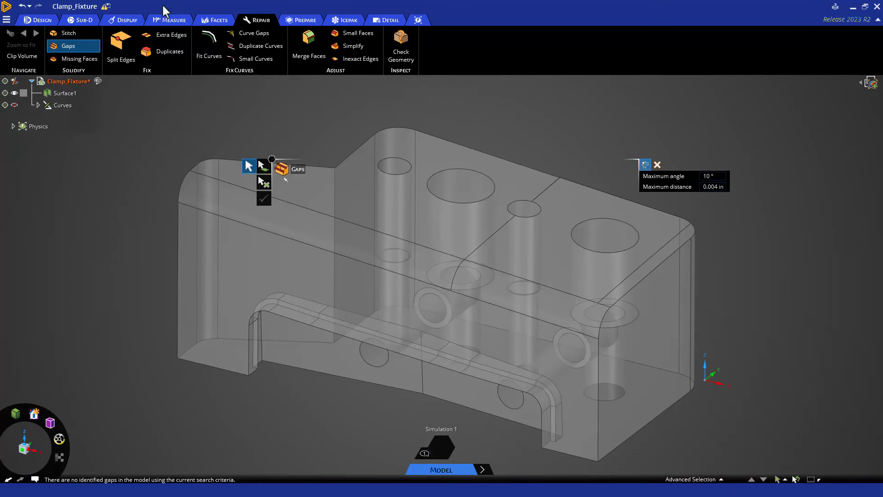
- Find missing faces and fill the elongated opening on the fixture's underside using the Patch option
{"action": "left_click", "coordinate": [79, 59]}
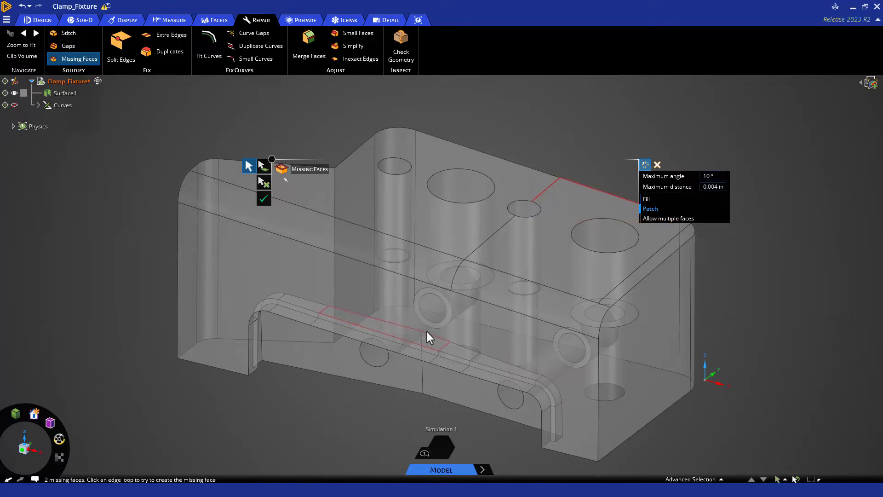
{"action": "mouse_move", "coordinate": [436, 365]}
{"action": "middle_mouse_down"}
{"action": "mouse_move", "coordinate": [449, 355]}
{"action": "mouse_move", "coordinate": [407, 280]}
{"action": "mouse_move", "coordinate": [406, 216]}
{"action": "middle_mouse_up"}
{"action": "scroll", "coordinate": [425, 414], "scroll_direction": "up", "scroll_amount": 5}
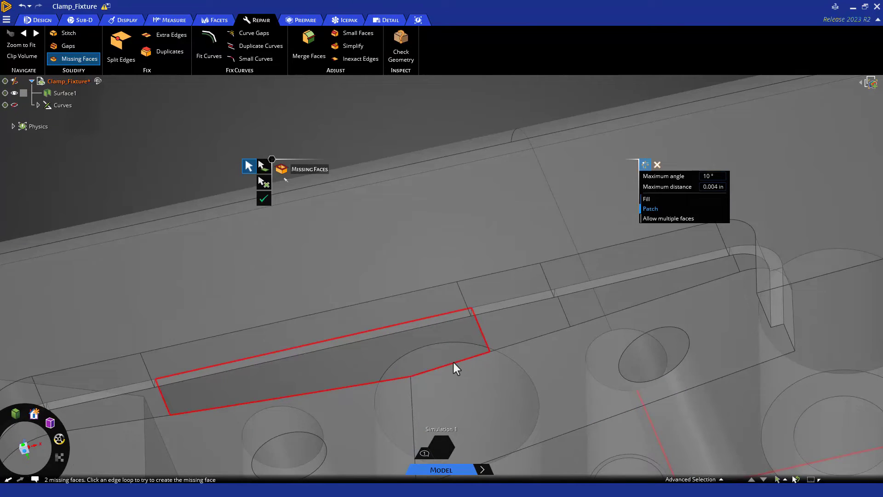
{"action": "left_click", "coordinate": [648, 200]}
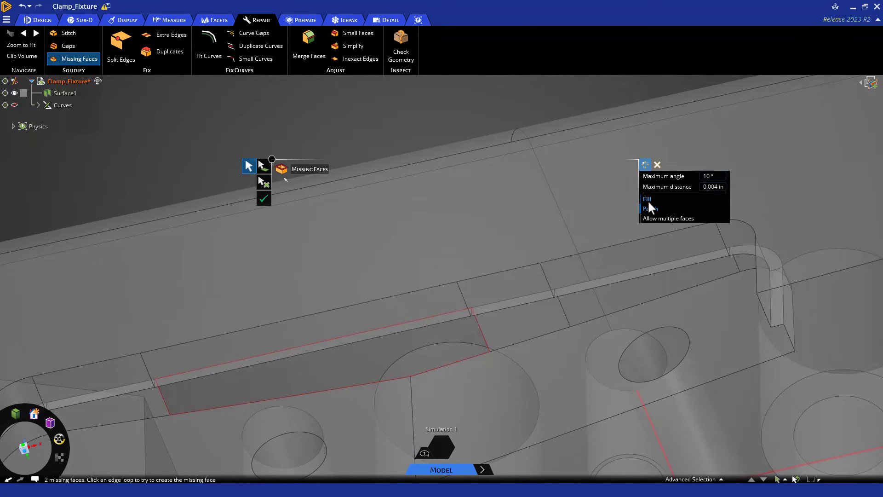
{"action": "left_click", "coordinate": [650, 208]}
{"action": "left_click", "coordinate": [472, 357]}
- Set the maximum gap distance to 0.04 in and fix the narrow gap around the fixture's top face
{"action": "middle_click_drag", "start_coordinate": [467, 343], "coordinate": [462, 401]}
{"action": "scroll", "coordinate": [482, 305], "scroll_direction": "down", "scroll_amount": 4}
{"action": "middle_click_drag", "start_coordinate": [588, 250], "coordinate": [524, 393], "text": "shift"}
{"action": "middle_click_drag", "start_coordinate": [385, 291], "coordinate": [494, 314]}
{"action": "middle_click_drag", "start_coordinate": [285, 239], "coordinate": [255, 337], "text": "ctrl"}
{"action": "scroll", "coordinate": [257, 342], "scroll_direction": "down", "scroll_amount": 5}
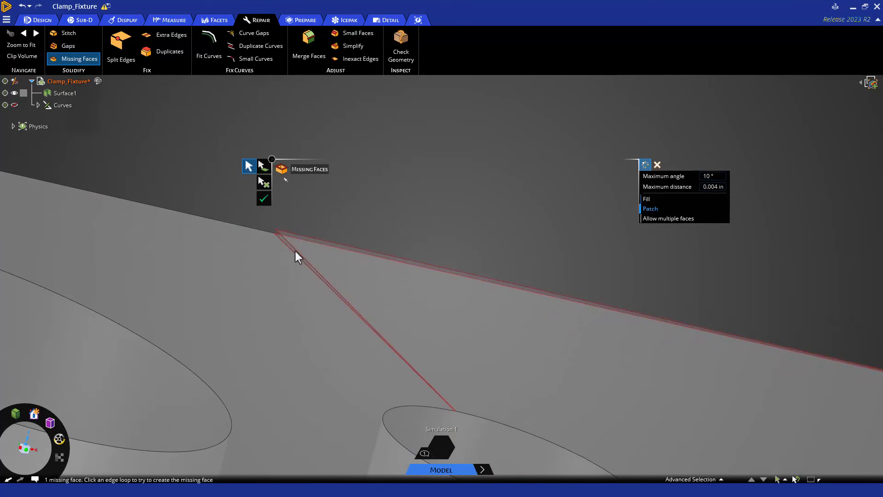
{"action": "left_click", "coordinate": [66, 46]}
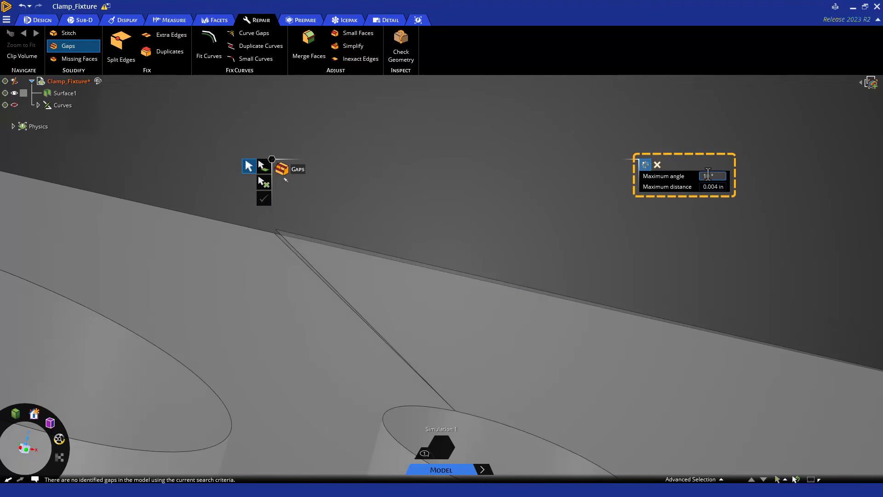
{"action": "left_click", "coordinate": [710, 186]}
{"action": "type", "text": ".0"}
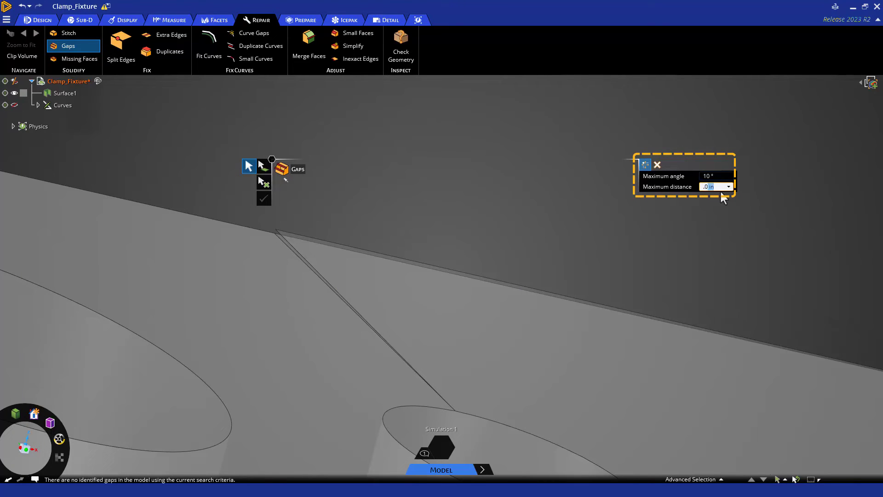
{"action": "type", "text": "4"}
{"action": "key", "text": "Return"}
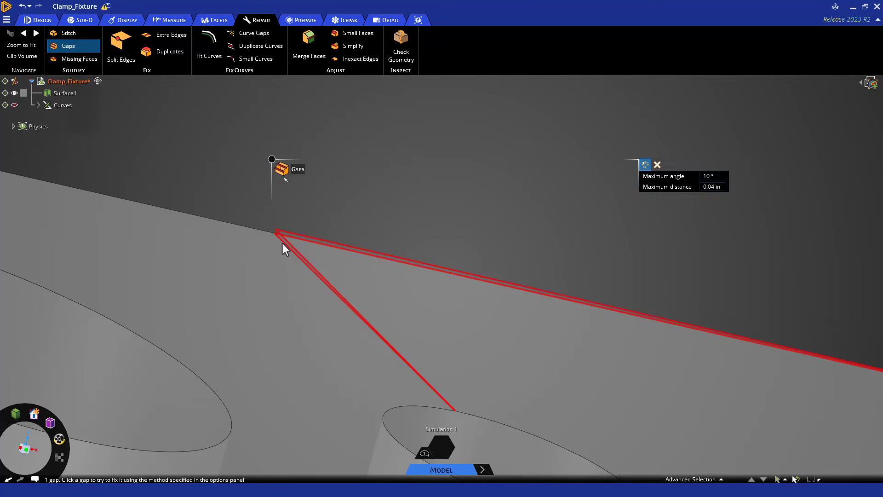
{"action": "left_click", "coordinate": [712, 177]}
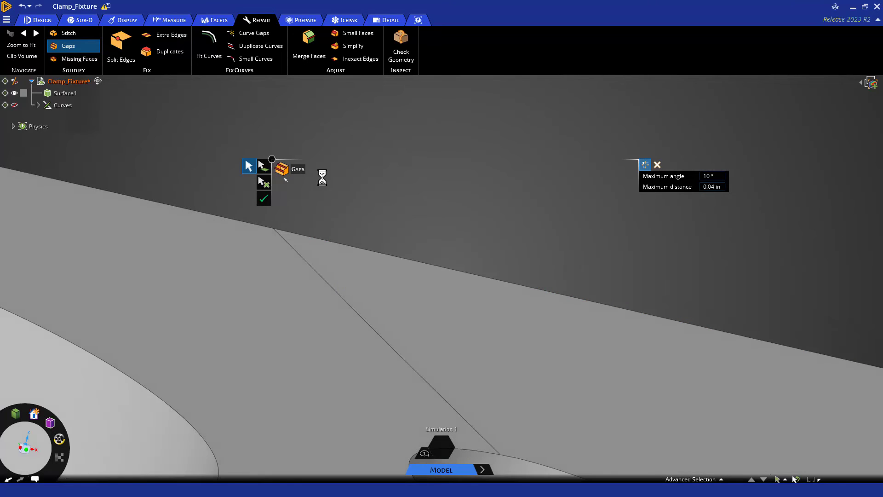
- Leave the gap repair and remove the narrow sliver face along the top edge of the fixture's square end using Fill
{"action": "middle_click_drag", "start_coordinate": [340, 269], "coordinate": [467, 125]}
{"action": "middle_click_drag", "start_coordinate": [455, 280], "coordinate": [409, 277]}
{"action": "middle_click_drag", "start_coordinate": [580, 298], "coordinate": [440, 277], "text": "shift"}
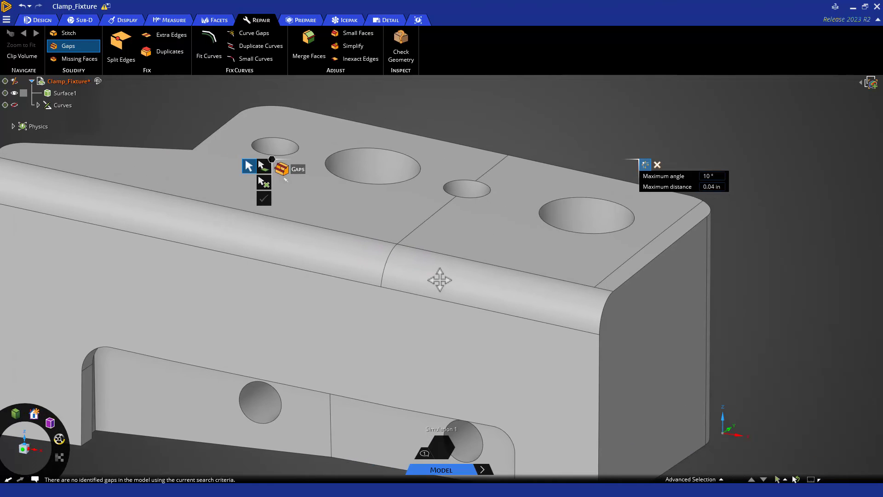
{"action": "key", "text": "Escape"}
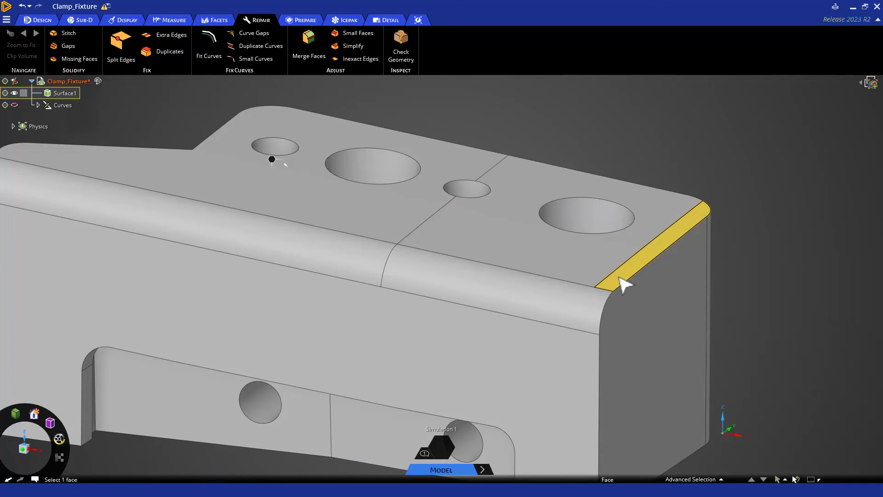
{"action": "left_click_drag", "start_coordinate": [570, 155], "coordinate": [738, 303]}
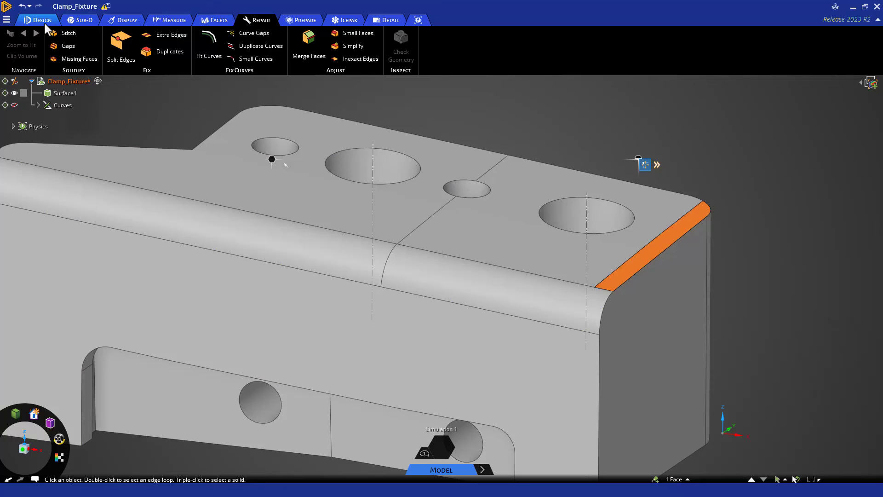
{"action": "left_click", "coordinate": [41, 20]}
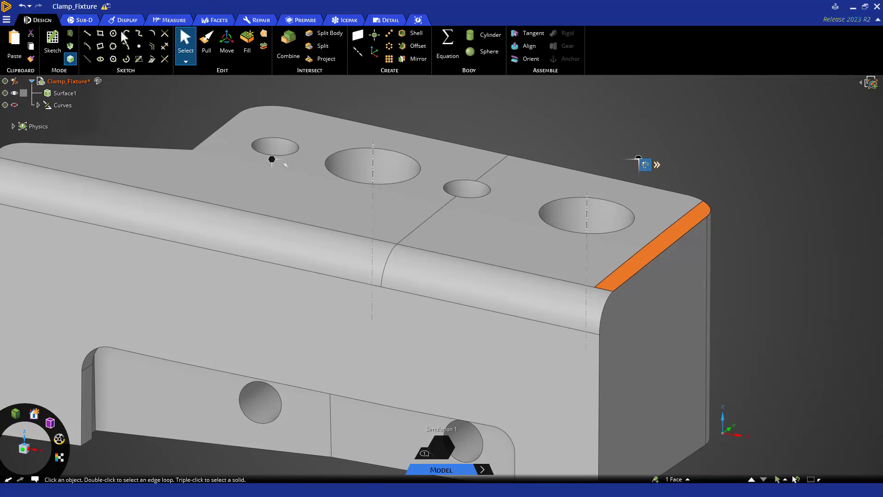
{"action": "left_click", "coordinate": [246, 57]}
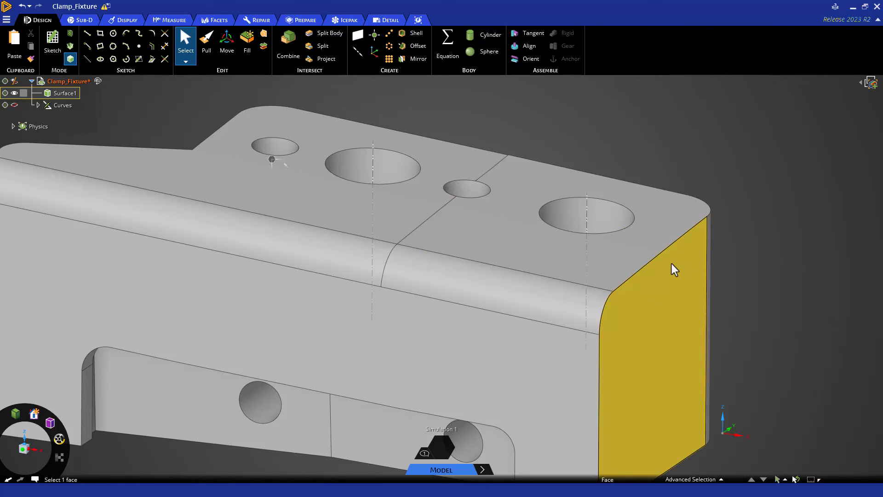
{"action": "scroll", "coordinate": [674, 267], "scroll_direction": "down", "scroll_amount": 5}
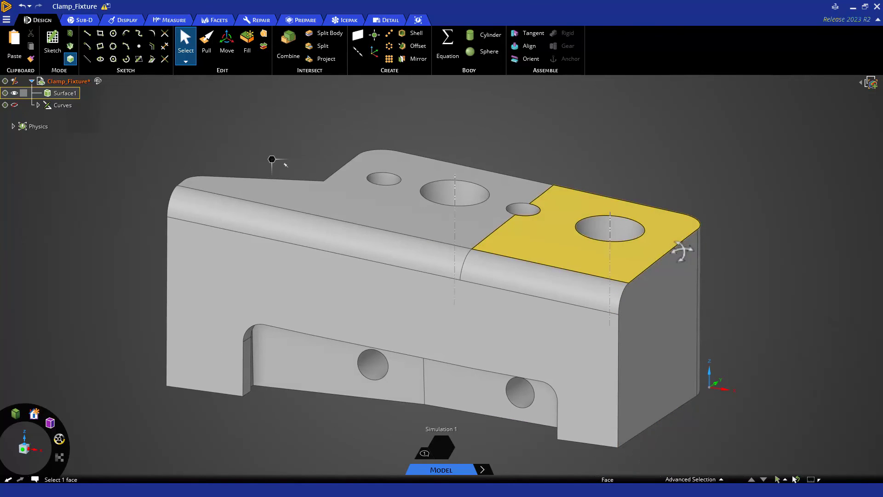